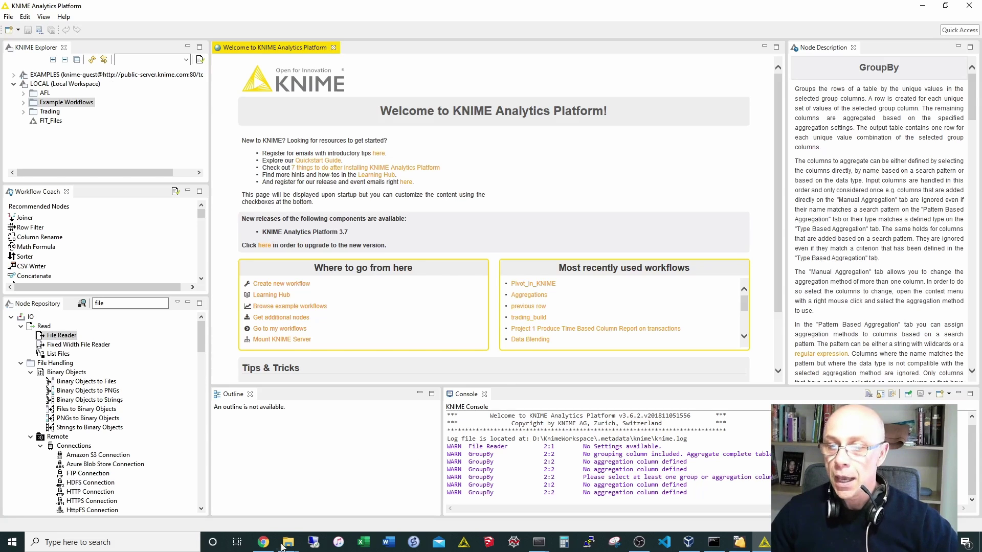
# - Show the data.gov.au Business Names dataset page in Chrome and select the start of its URL
pyautogui.click(266, 542)
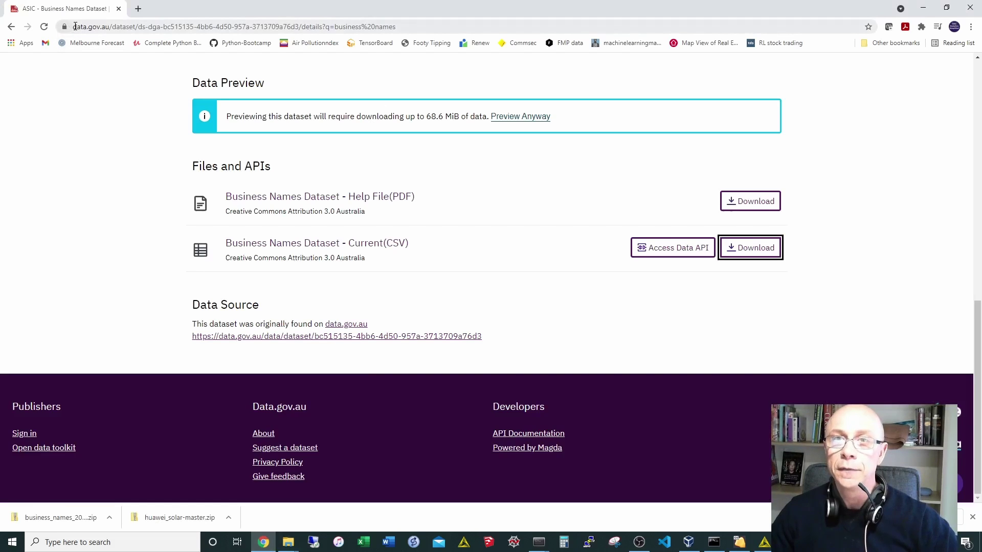
pyautogui.moveTo(73, 27); pyautogui.dragTo(109, 27)
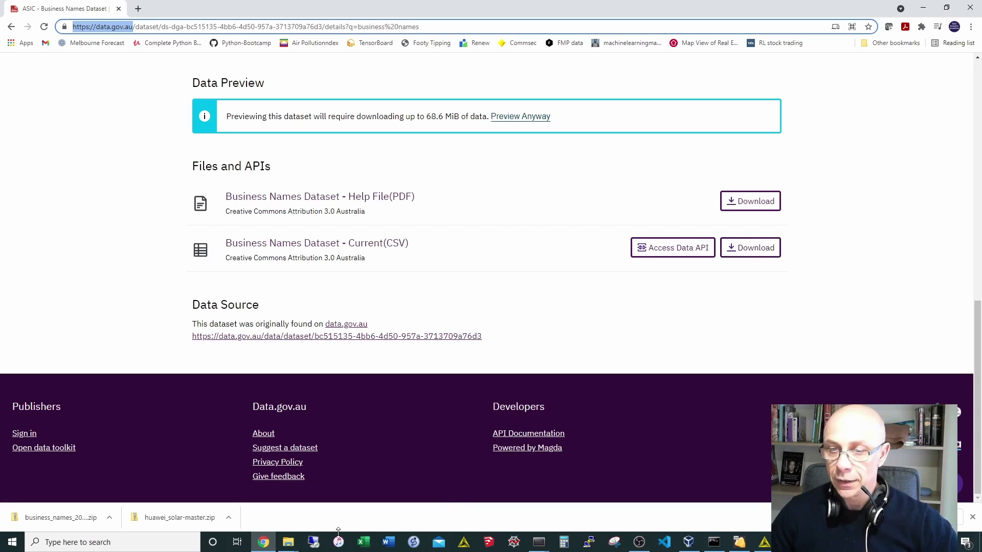
# - Create a new KNIME workflow named 'Import' in the Example Workflows folder
pyautogui.click(764, 543)
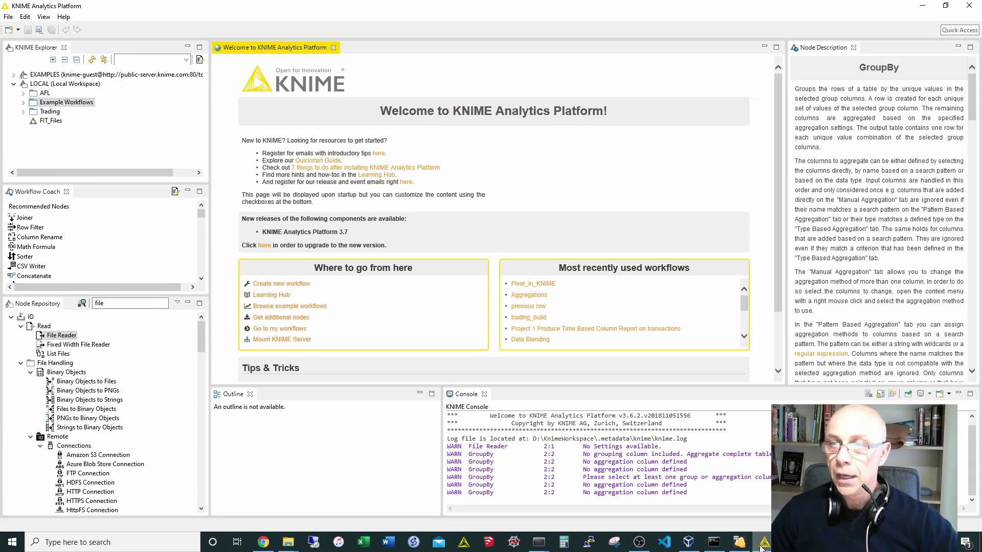
pyautogui.rightClick(61, 106)
pyautogui.click(90, 114)
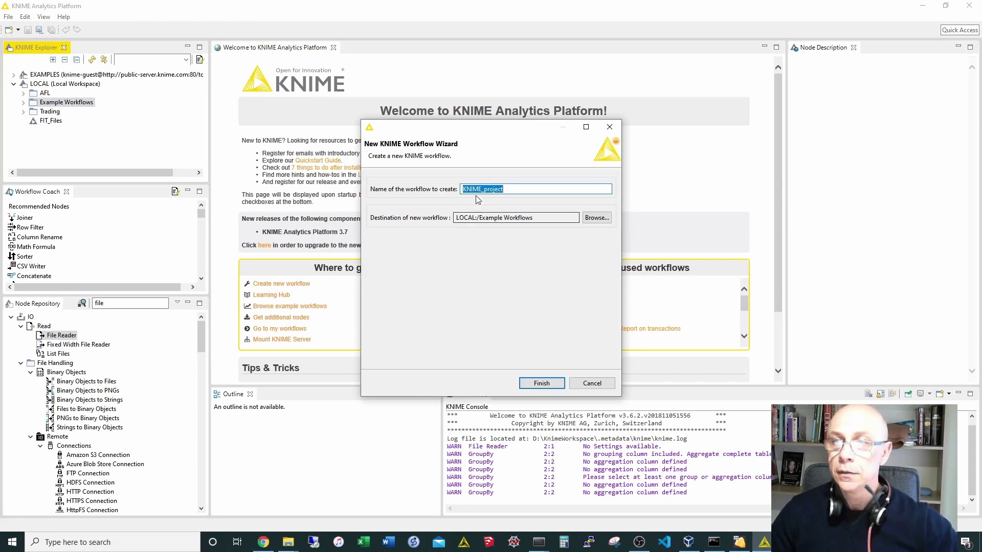
pyautogui.write('Imp')
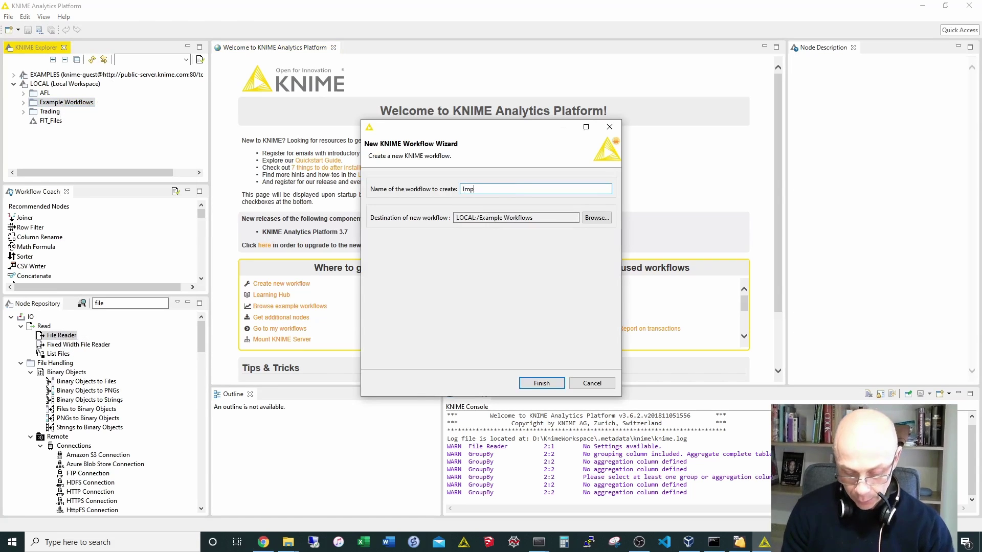
pyautogui.write('ort')
pyautogui.press('Return')
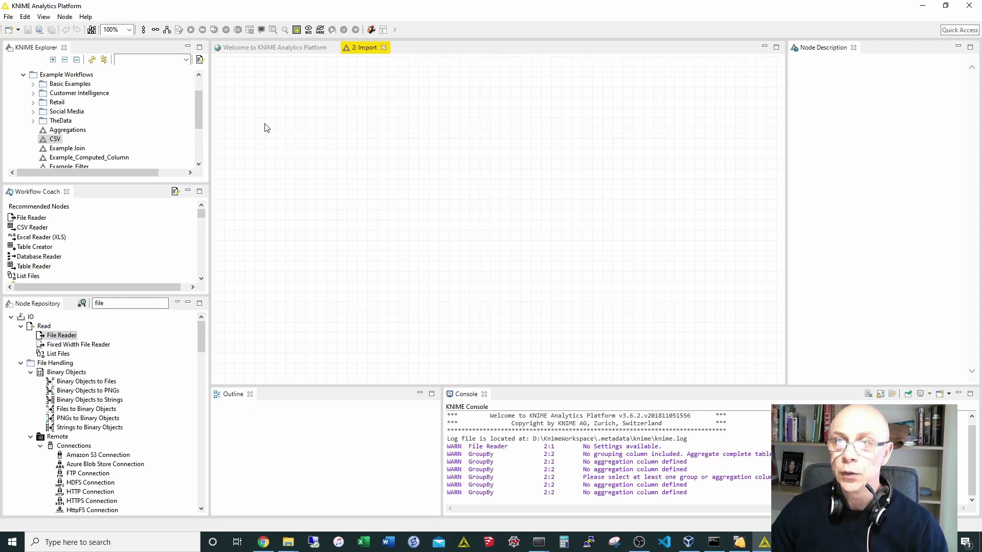
# - Search the Node Repository for 'file' and place a File Reader node on the canvas
pyautogui.click(112, 301)
pyautogui.press('BackSpace')
pyautogui.press('BackSpace')
pyautogui.press('BackSpace')
pyautogui.press('BackSpace')
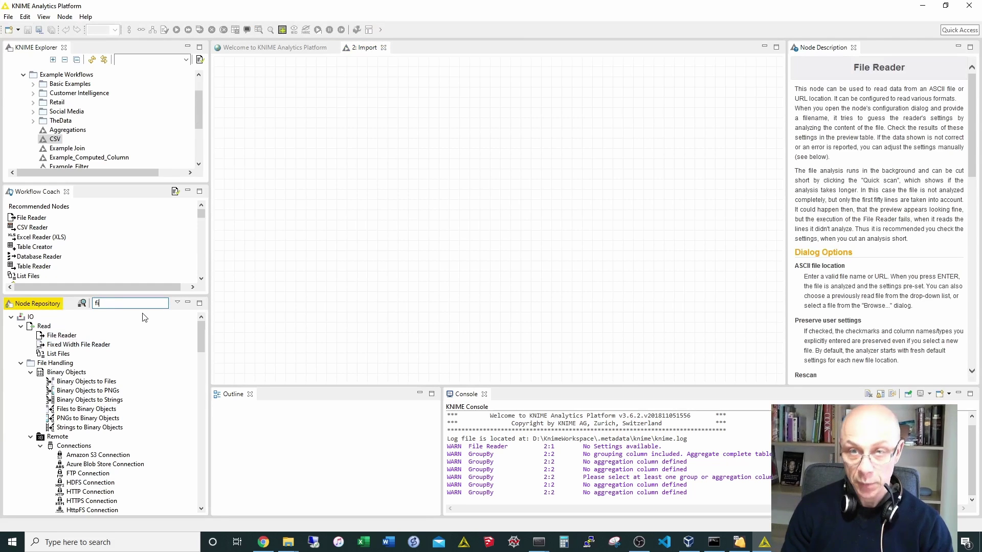
pyautogui.write('file')
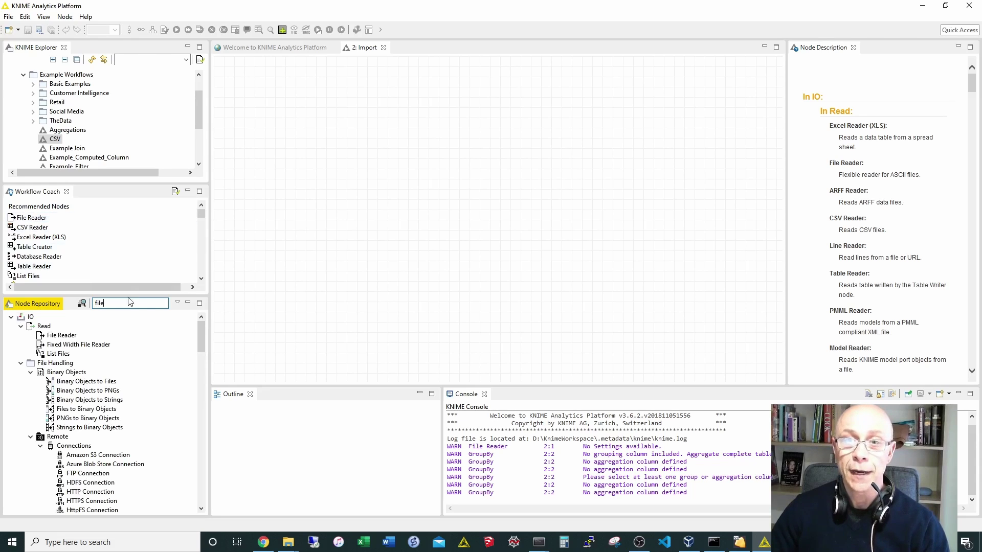
pyautogui.click(62, 336)
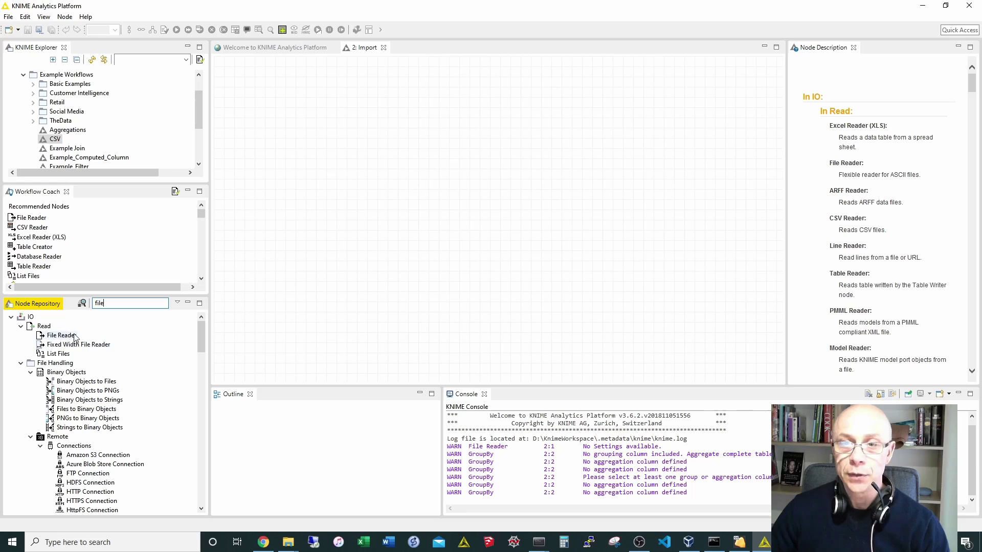
pyautogui.moveTo(324, 193); pyautogui.dragTo(358, 171)
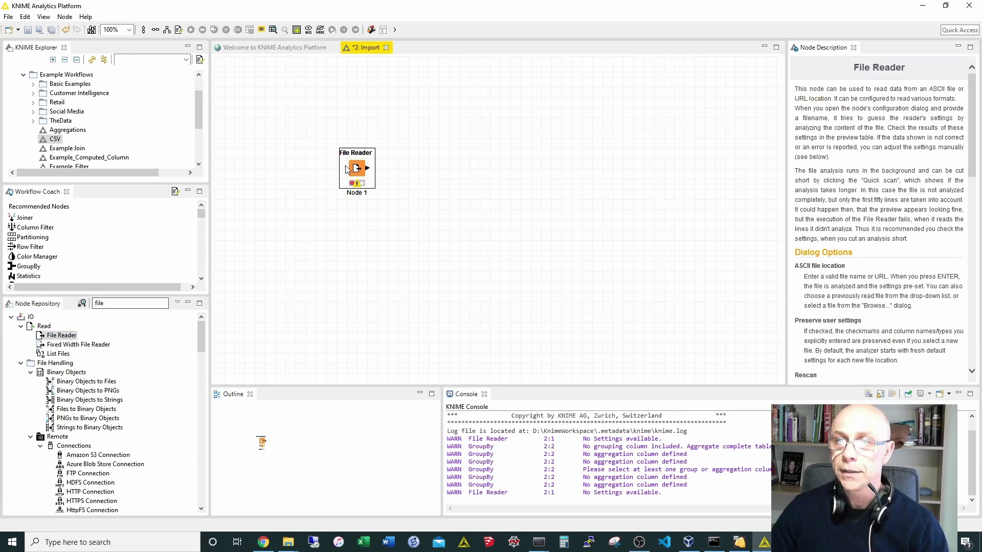
# - Point the File Reader at BUSINESS_NAMES_202108.csv in Downloads, found by sorting newest first
pyautogui.doubleClick(358, 170)
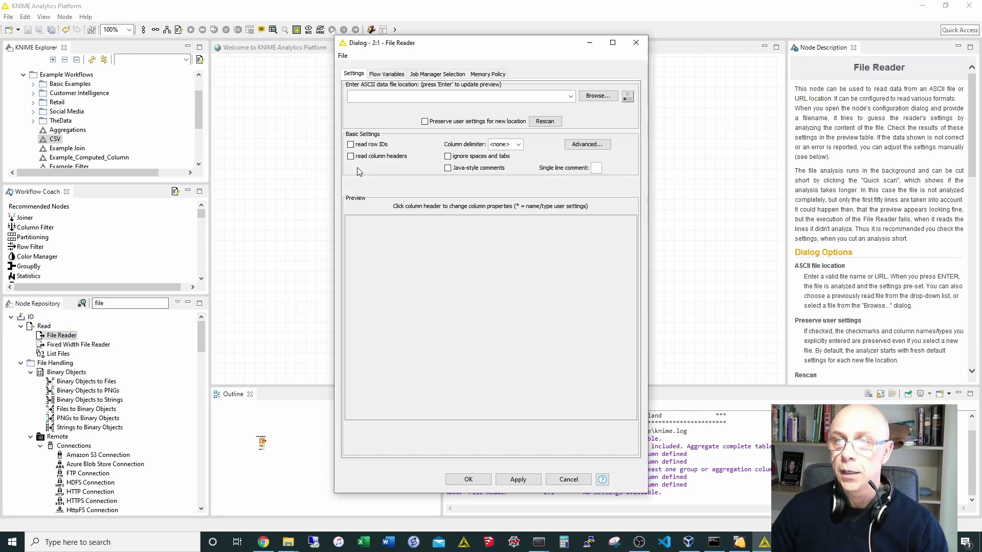
pyautogui.click(597, 96)
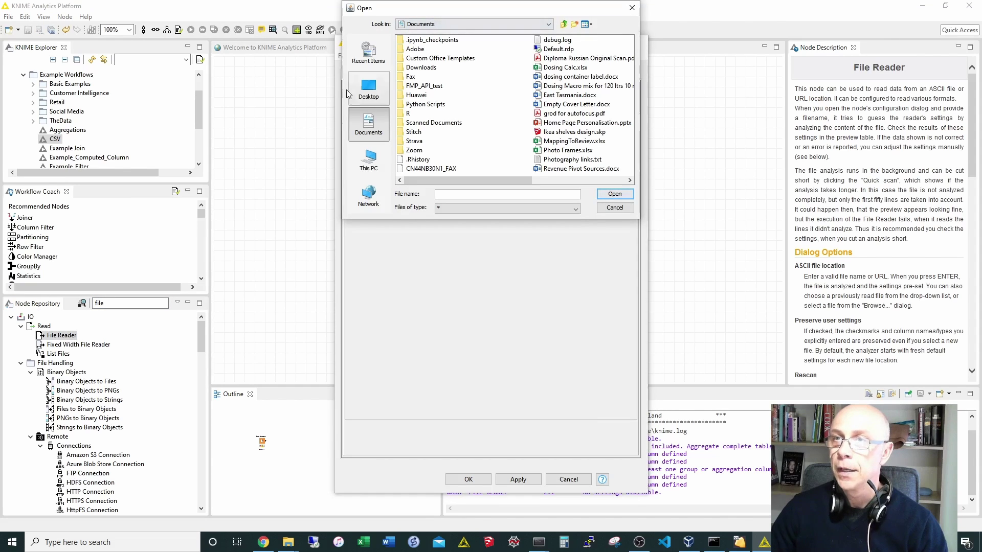
pyautogui.click(368, 163)
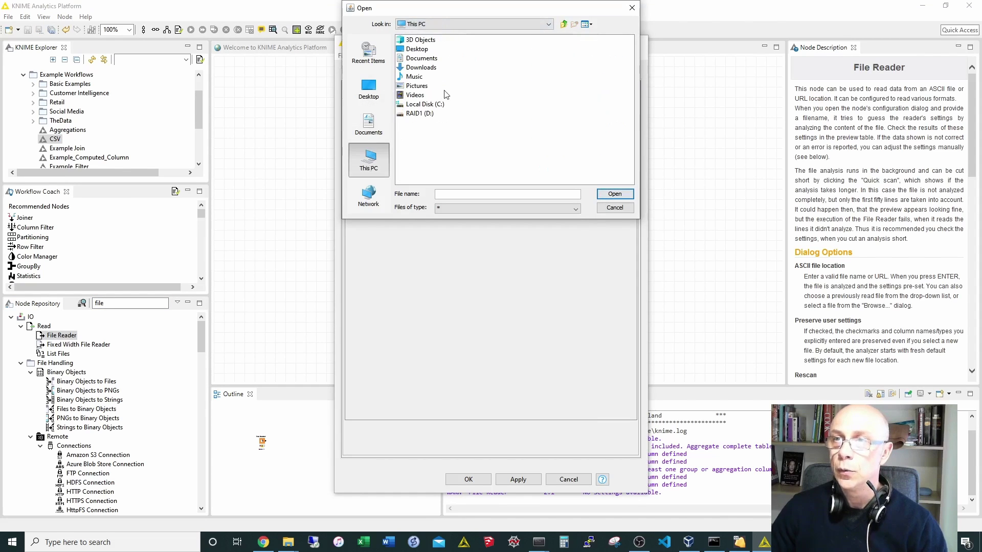
pyautogui.doubleClick(427, 67)
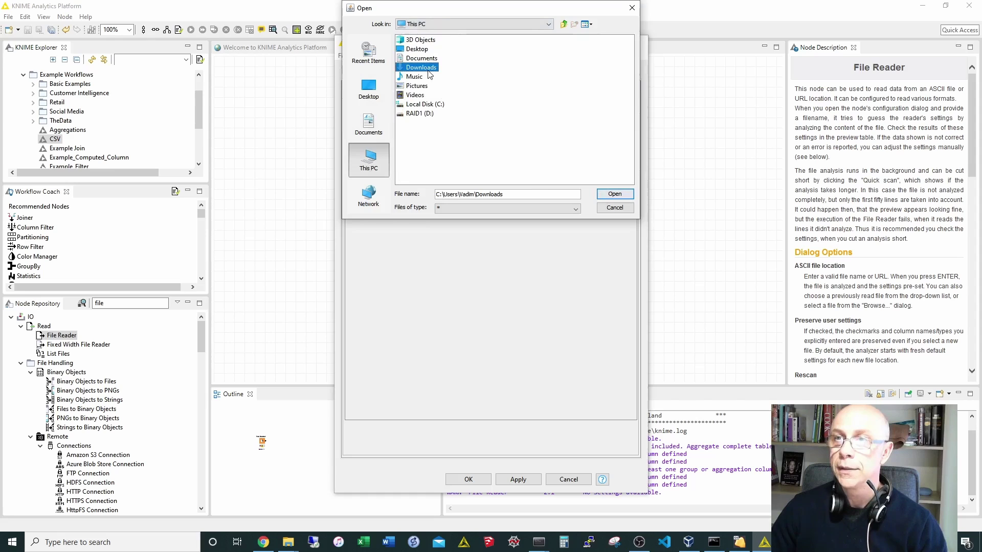
pyautogui.click(589, 25)
pyautogui.click(602, 47)
pyautogui.click(586, 42)
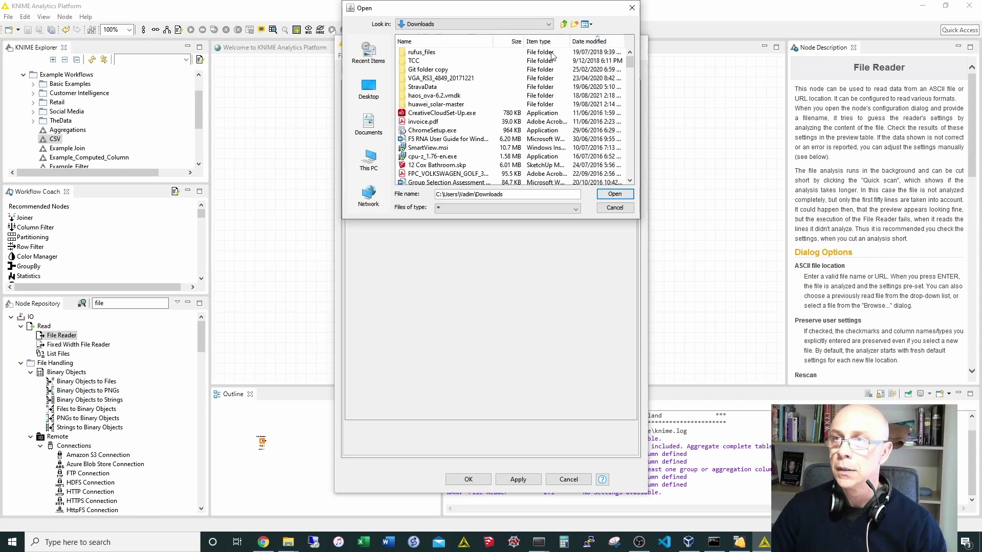
pyautogui.click(583, 43)
pyautogui.click(427, 52)
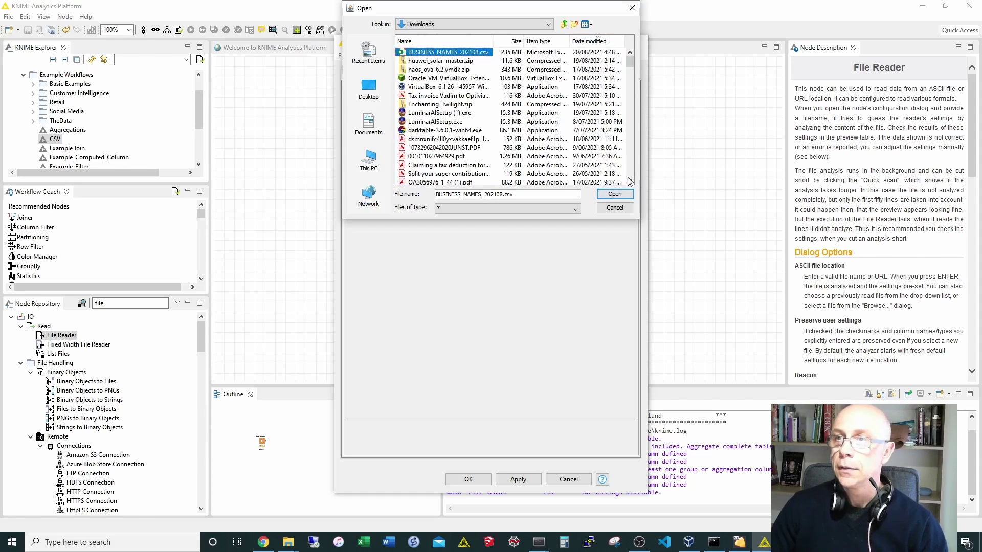
pyautogui.click(615, 194)
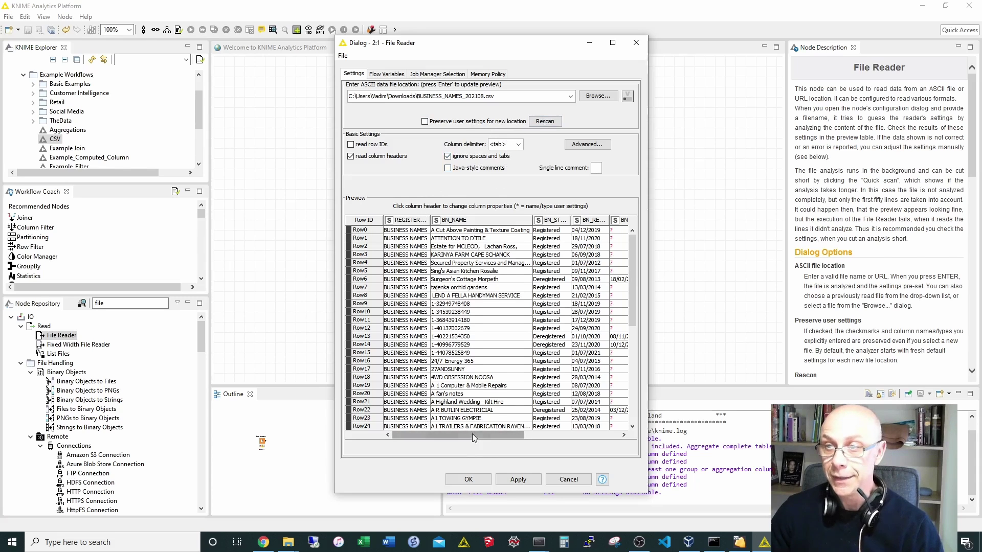
# - Change the BN_ABN column type from Number (double) to String in the File Reader preview
pyautogui.moveTo(474, 438); pyautogui.dragTo(583, 440)
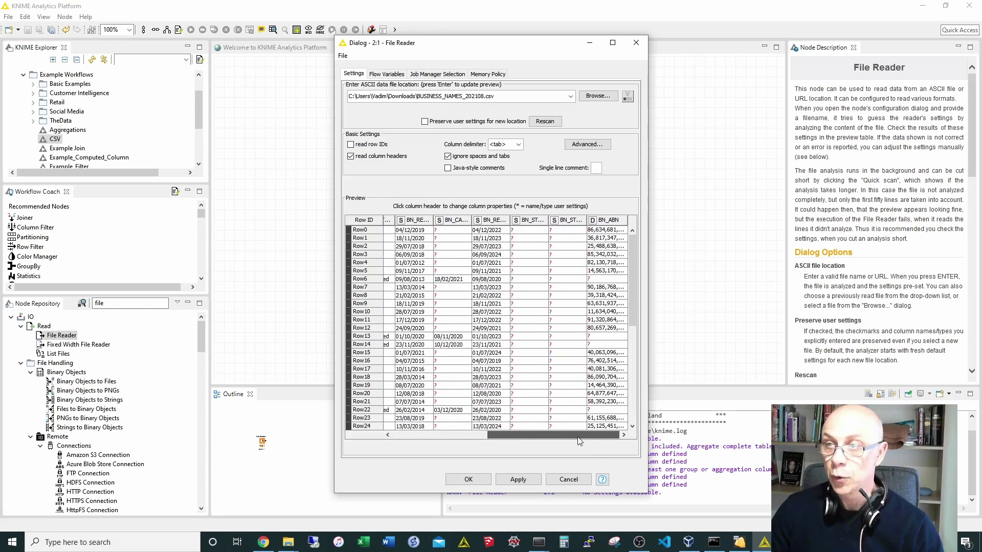
pyautogui.click(618, 223)
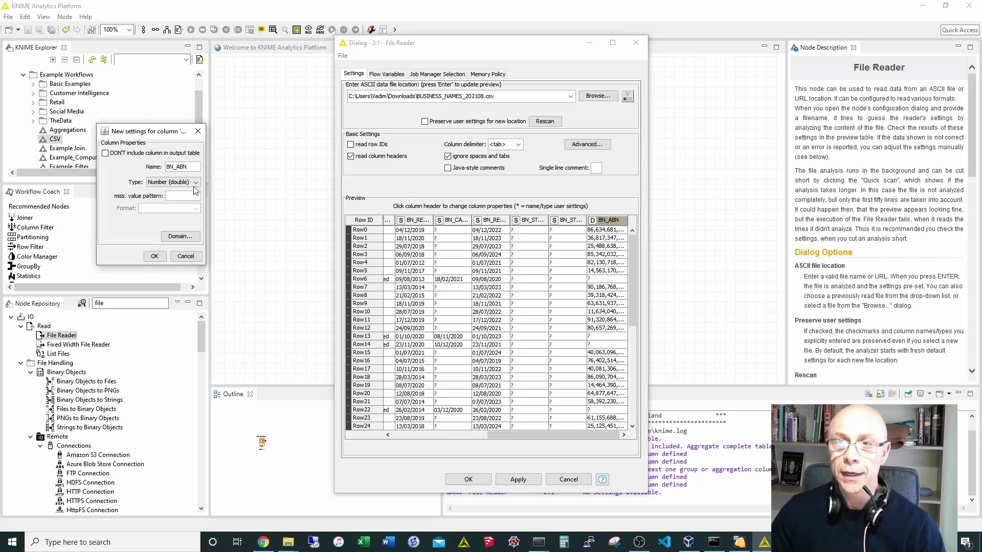
pyautogui.click(195, 185)
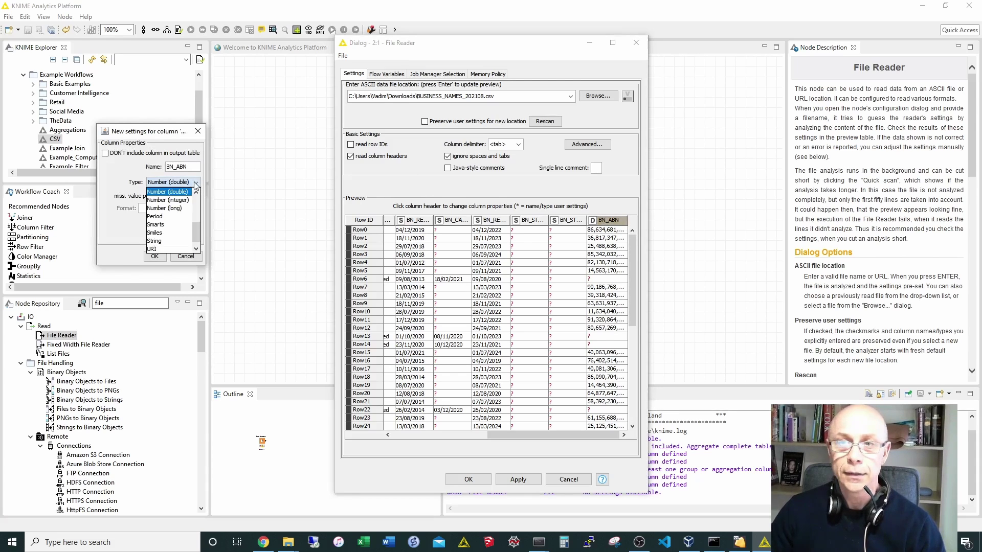
pyautogui.click(169, 241)
pyautogui.click(155, 256)
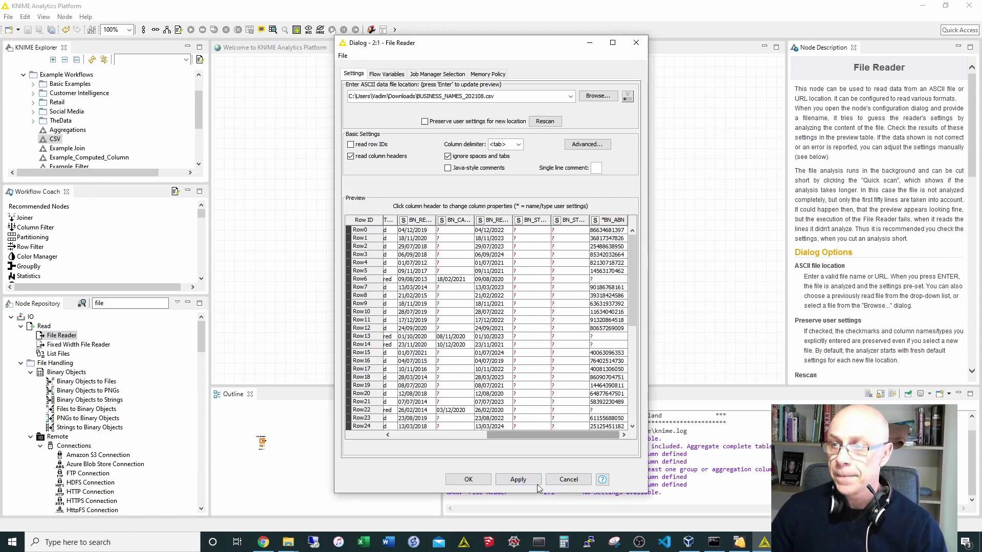
pyautogui.moveTo(536, 438); pyautogui.dragTo(486, 438)
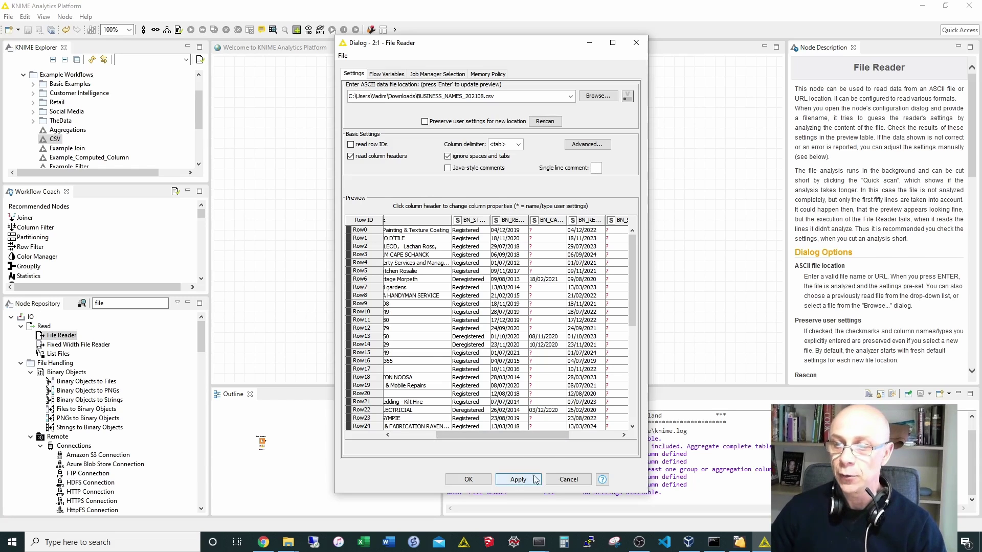
# - Close the File Reader dialog and execute the File Reader node
pyautogui.click(468, 479)
pyautogui.rightClick(358, 176)
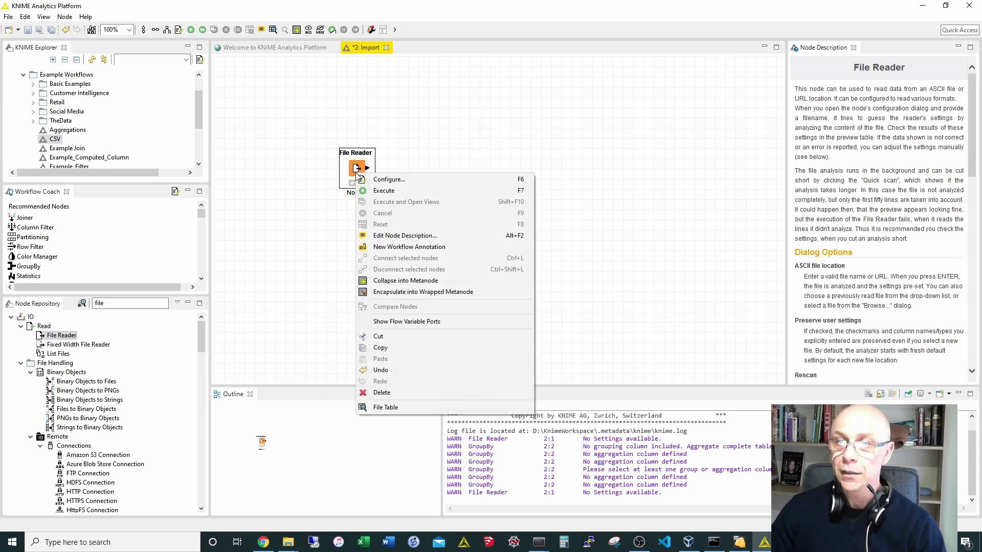
pyautogui.click(364, 191)
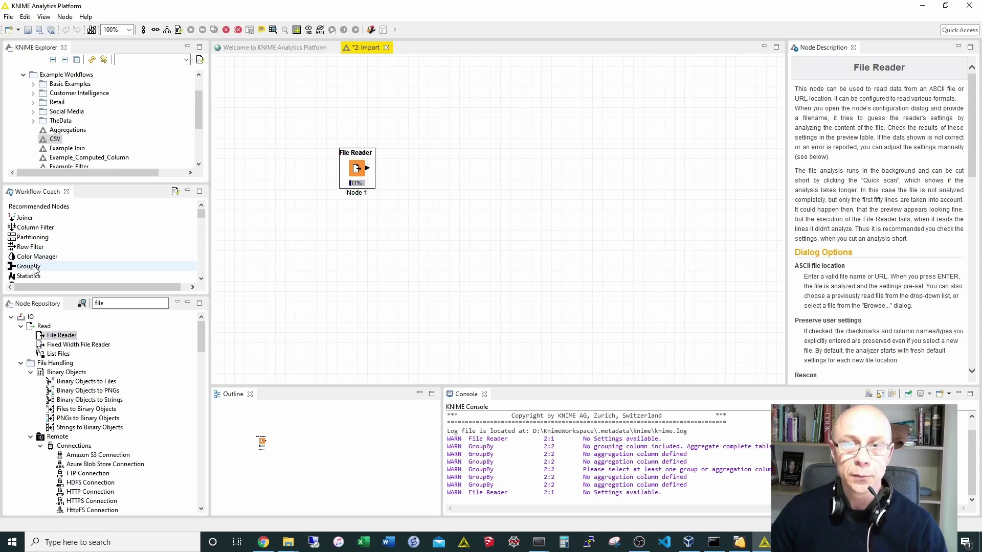
# - Add a GroupBy node from Workflow Coach connected after File Reader, positioned beside it
pyautogui.moveTo(35, 270); pyautogui.dragTo(440, 174)
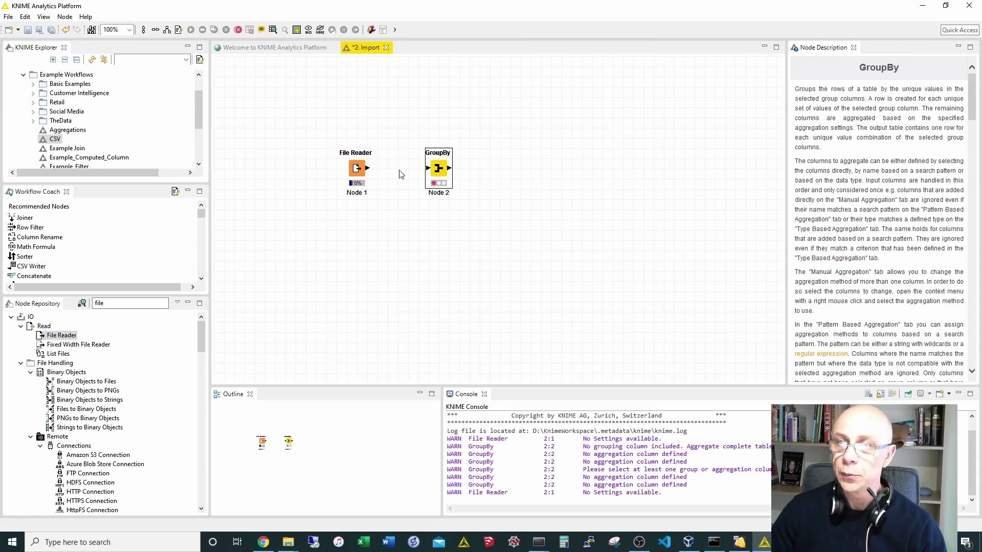
pyautogui.click(440, 170)
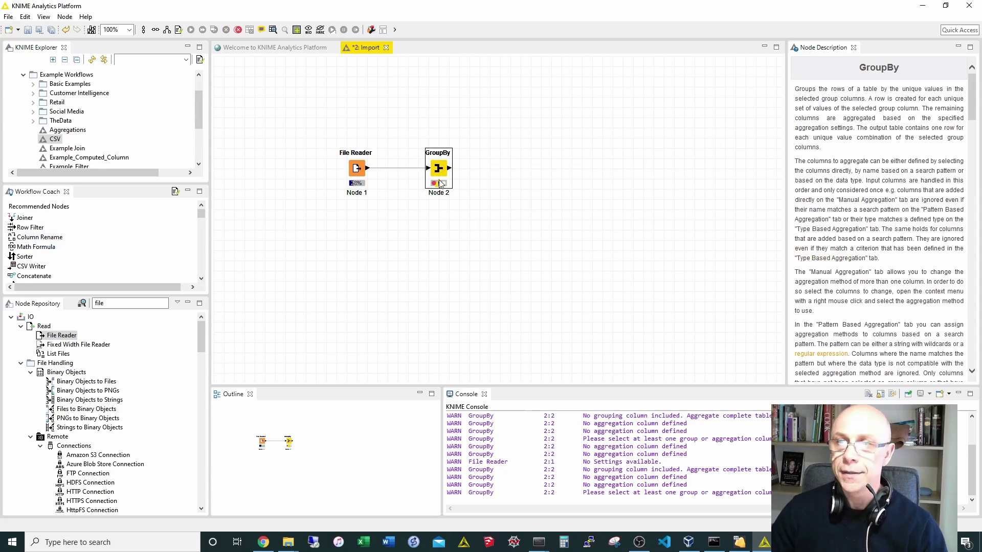
pyautogui.moveTo(441, 173); pyautogui.dragTo(420, 174)
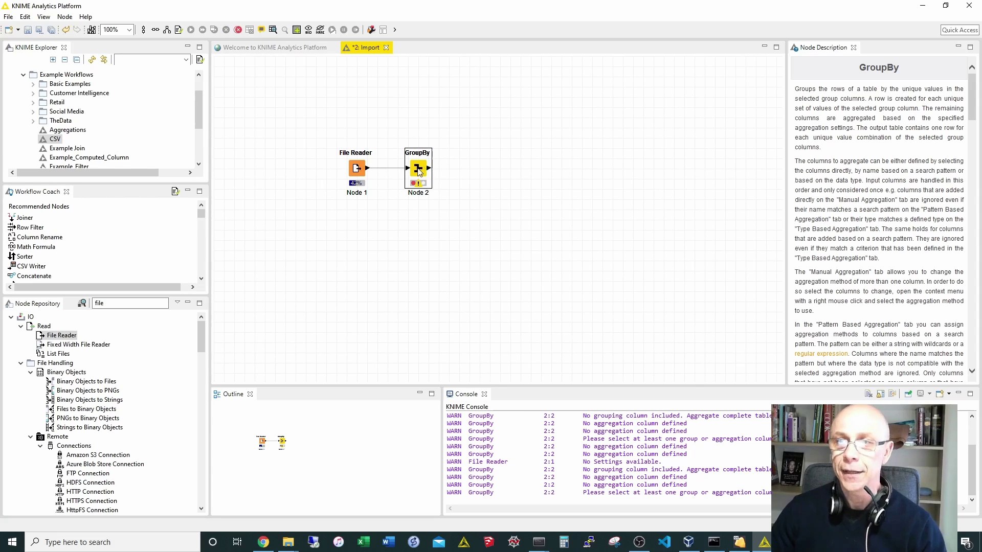
# - Set GroupBy to group by BN_STATUS with REGISTER_NAME aggregated as Count
pyautogui.doubleClick(418, 170)
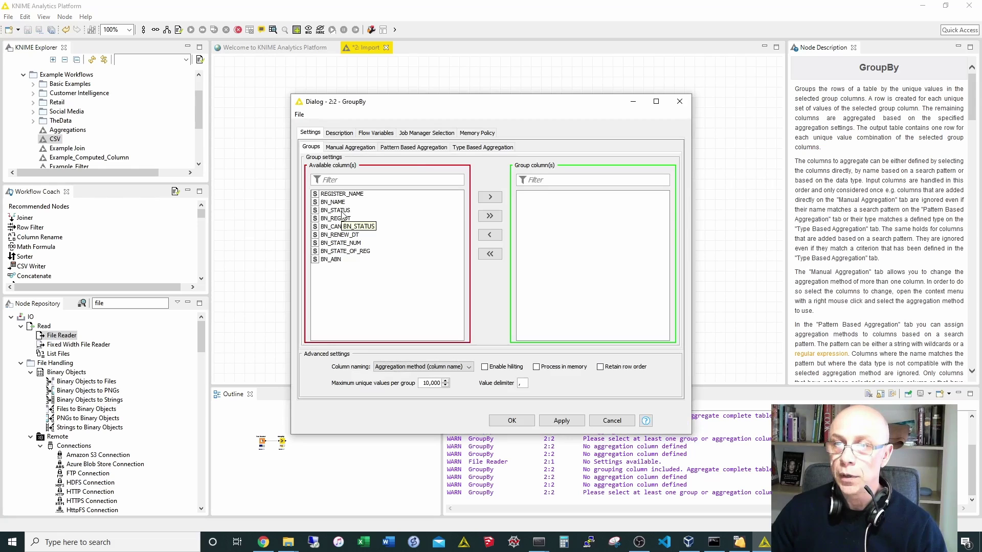
pyautogui.doubleClick(341, 211)
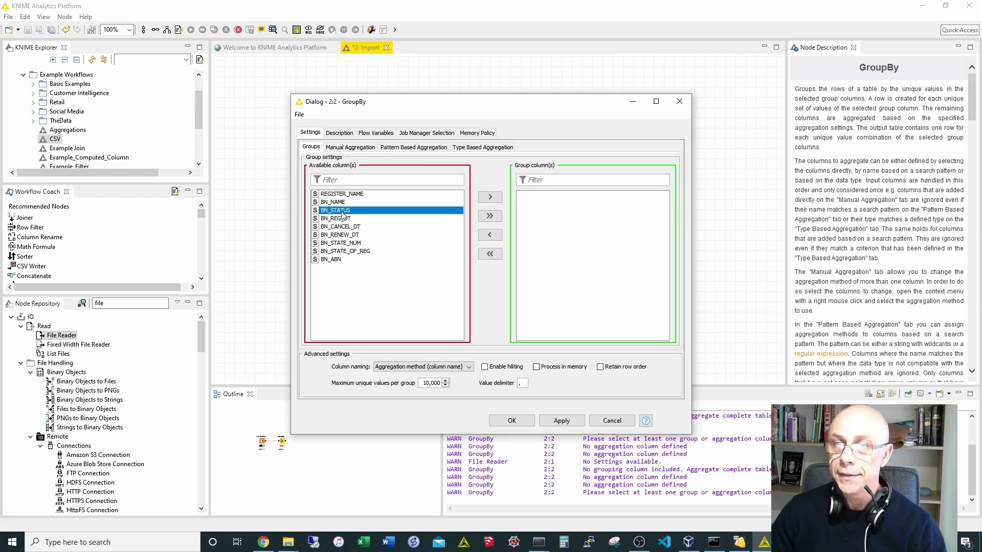
pyautogui.click(360, 147)
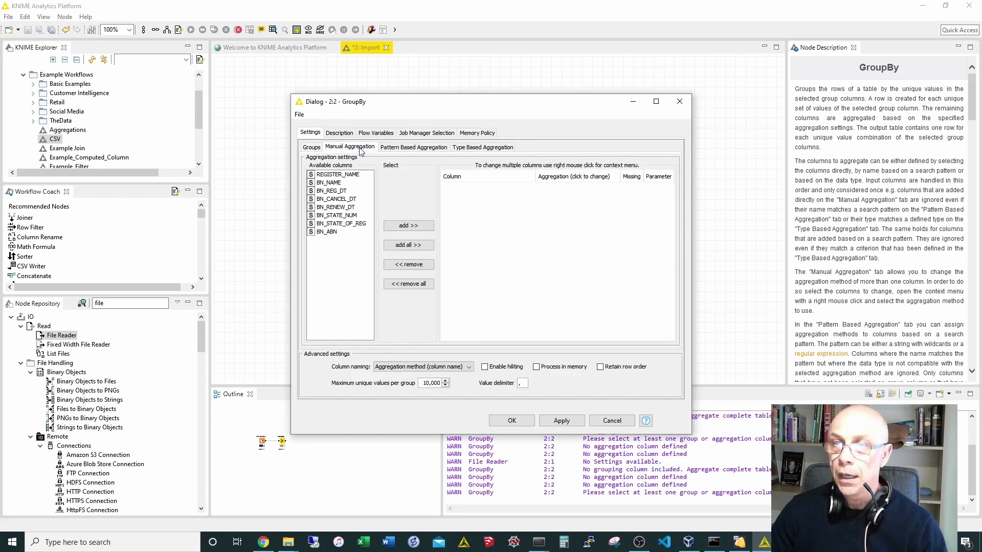
pyautogui.doubleClick(356, 175)
pyautogui.click(588, 189)
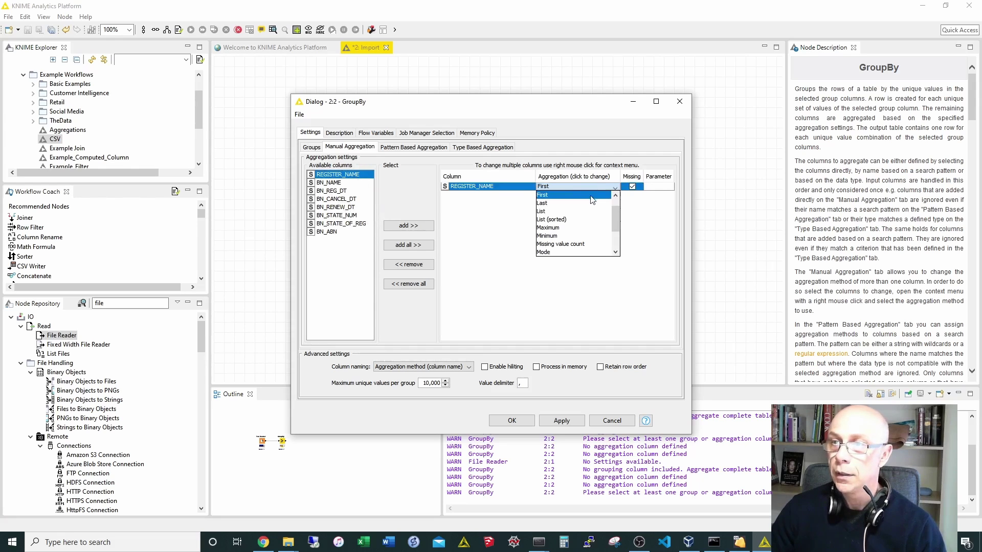
pyautogui.click(562, 207)
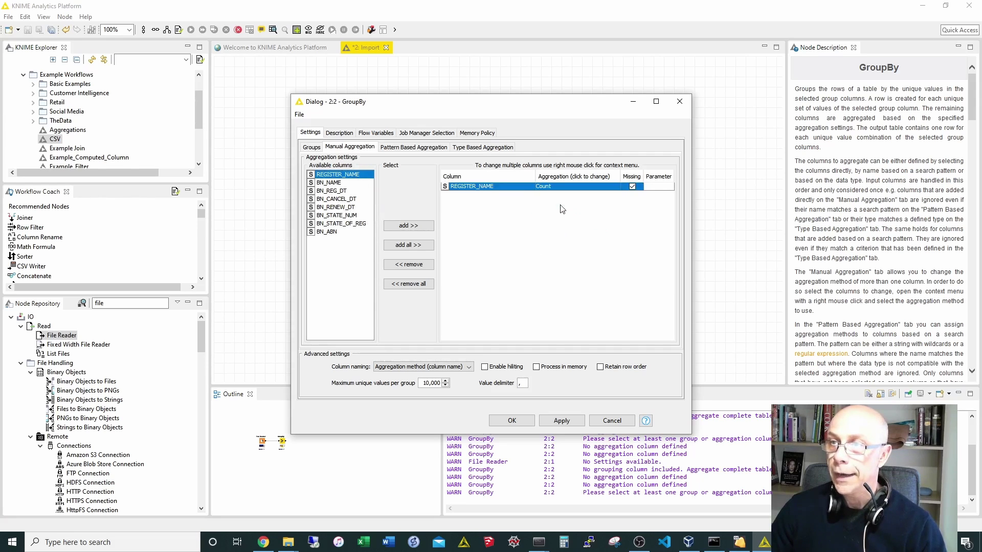
pyautogui.click(511, 420)
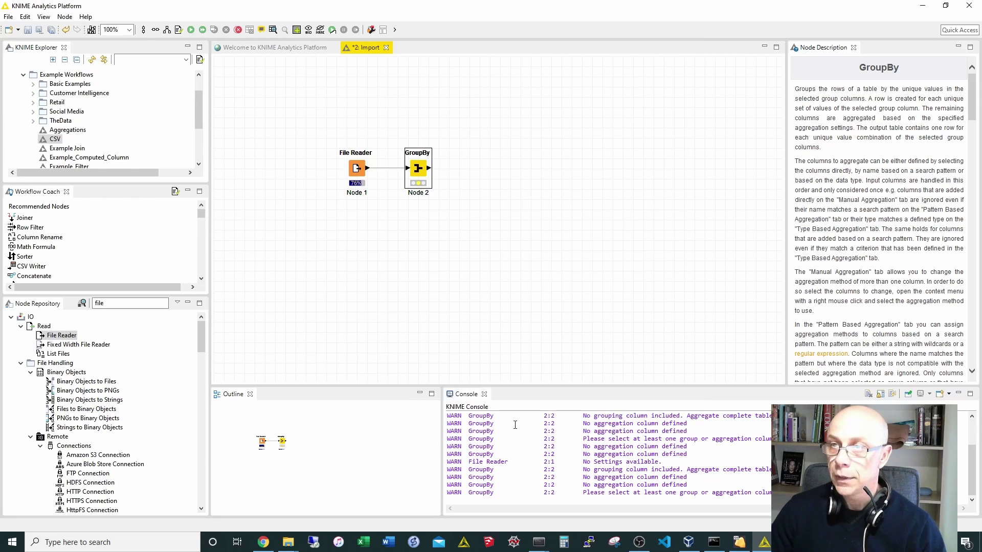
# - Change the File Reader's 'Node 1' label to 'Australian Businesses'
pyautogui.click(358, 197)
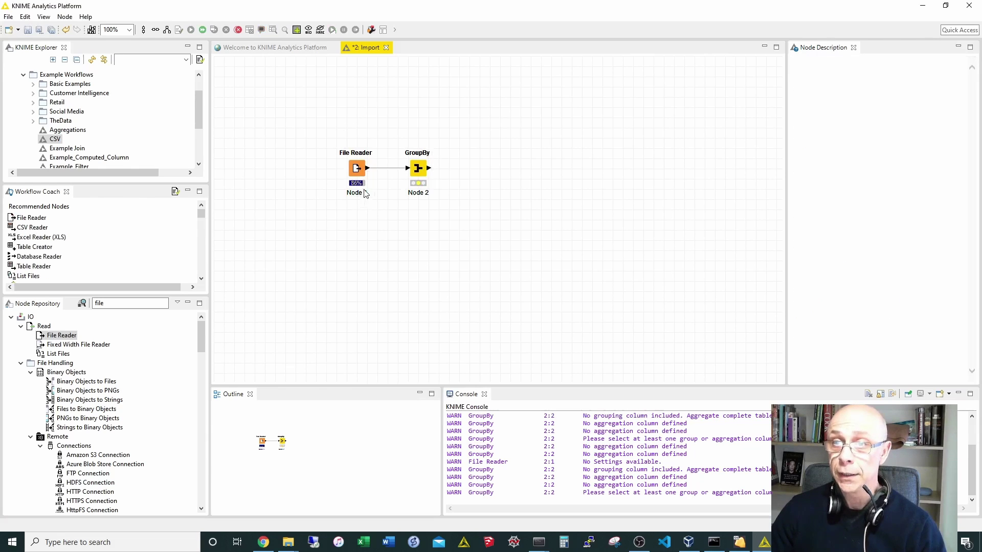
pyautogui.click(358, 198)
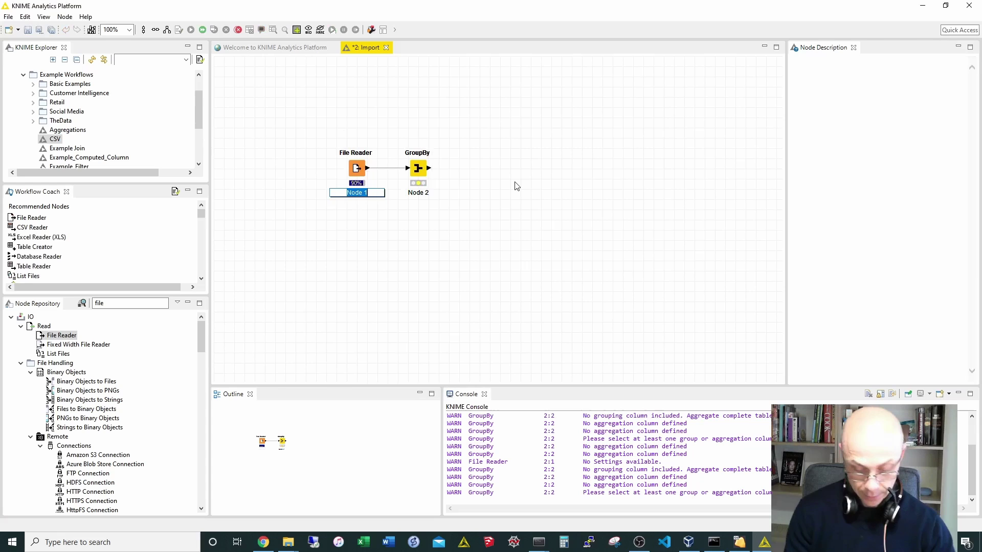
pyautogui.write('Au')
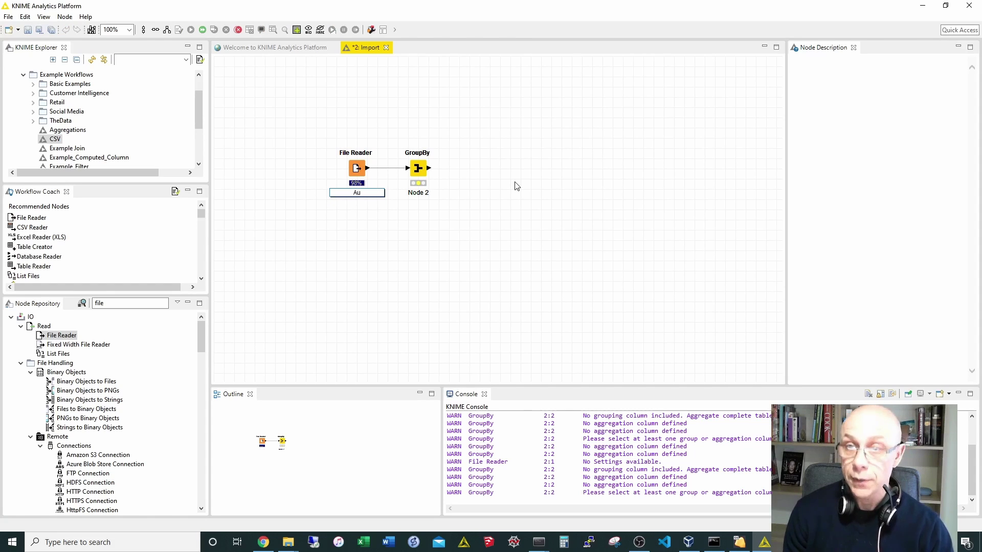
pyautogui.write('st')
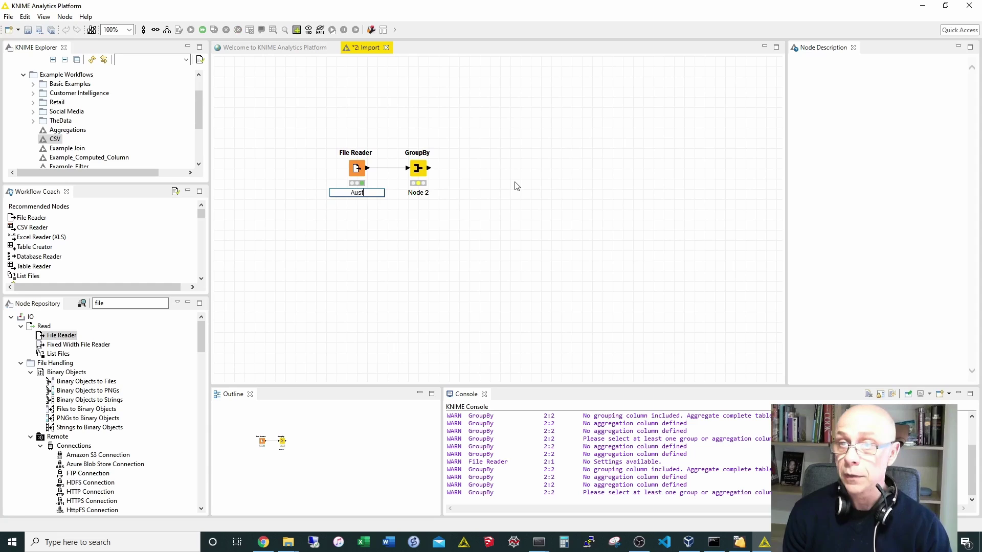
pyautogui.write('ralian')
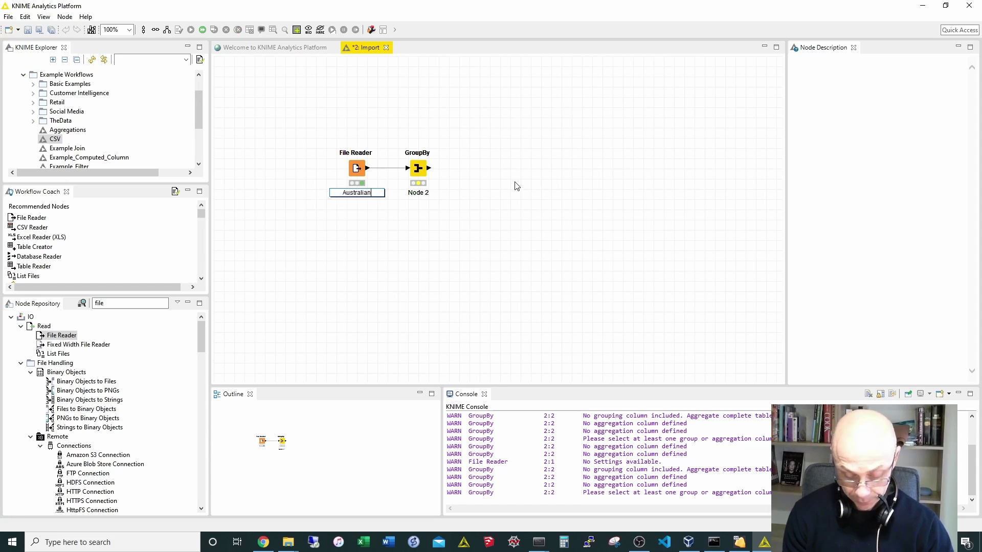
pyautogui.write(' Busi')
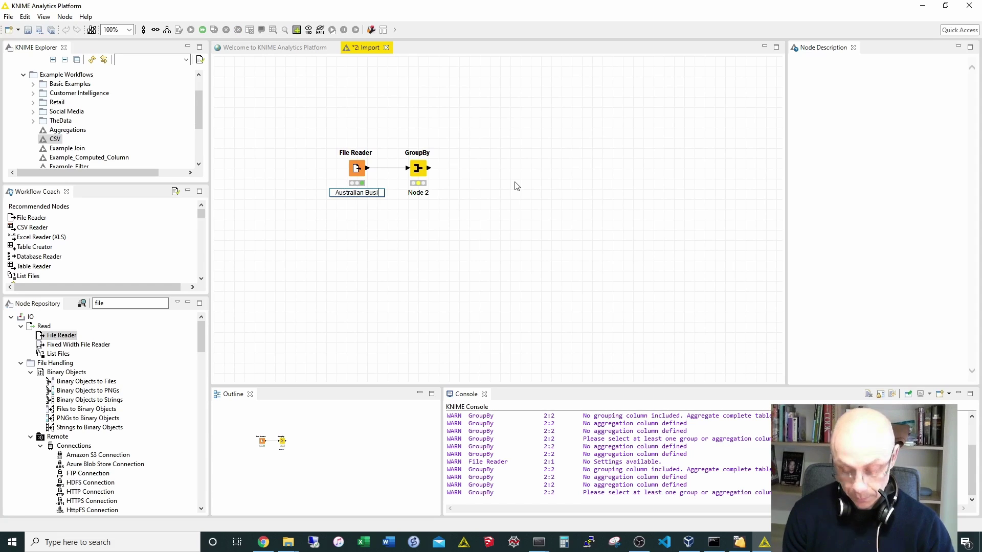
pyautogui.write('nesses')
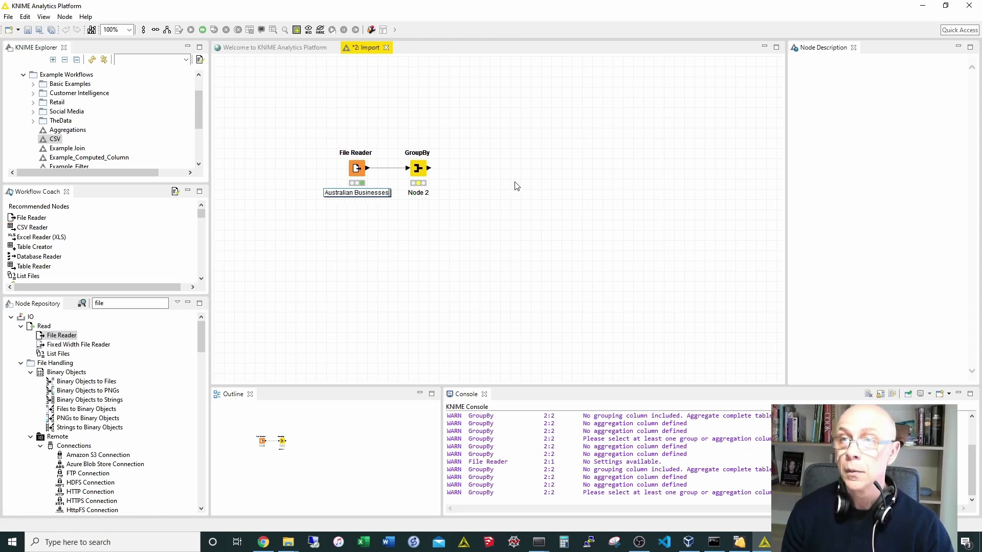
pyautogui.click(415, 234)
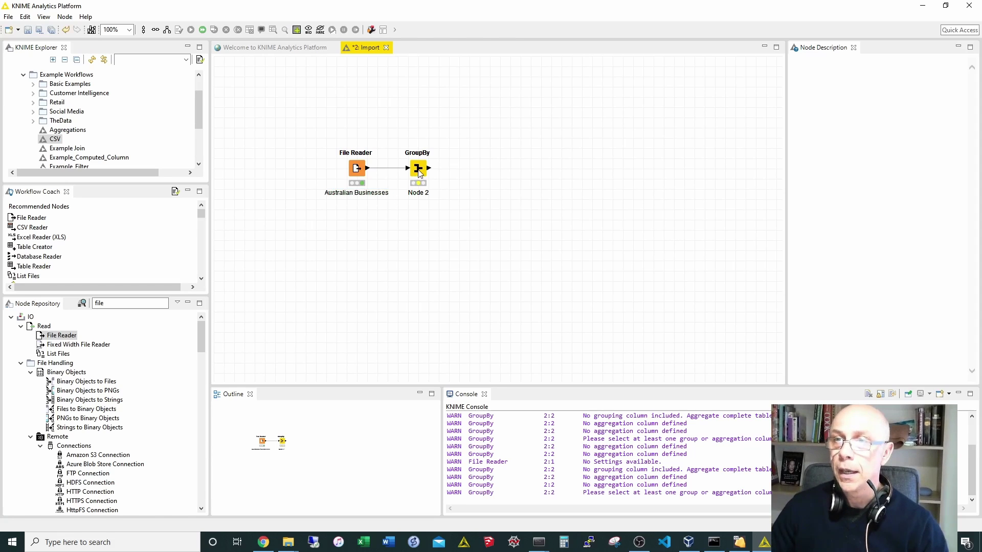
# - Execute the GroupBy node to count businesses by BN_STATUS
pyautogui.rightClick(420, 171)
pyautogui.click(436, 188)
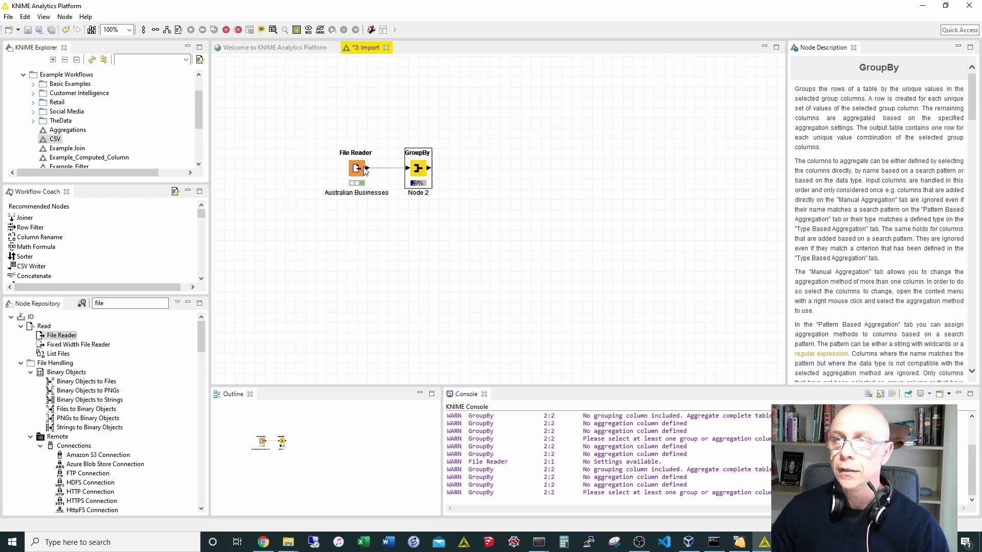
pyautogui.moveTo(368, 170)
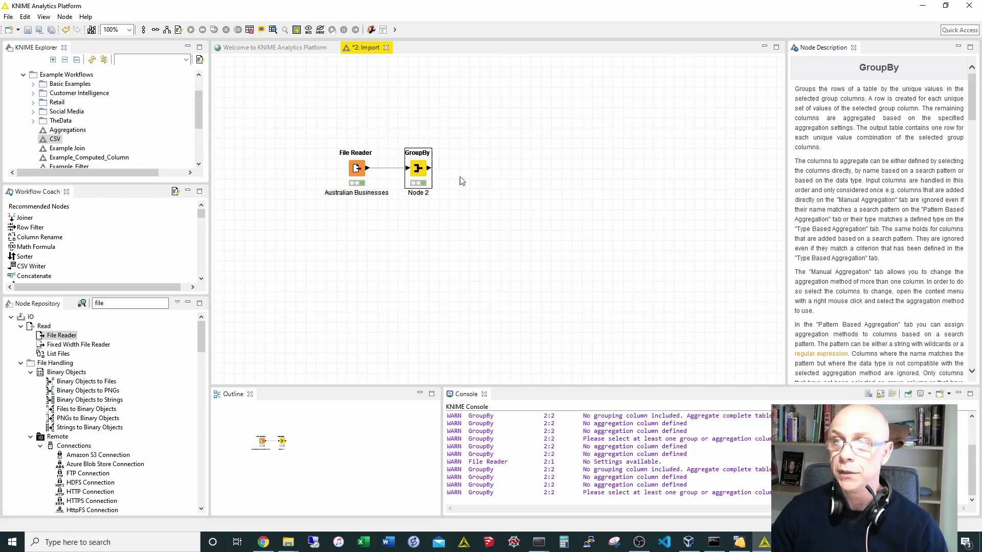
pyautogui.rightClick(429, 173)
pyautogui.click(475, 407)
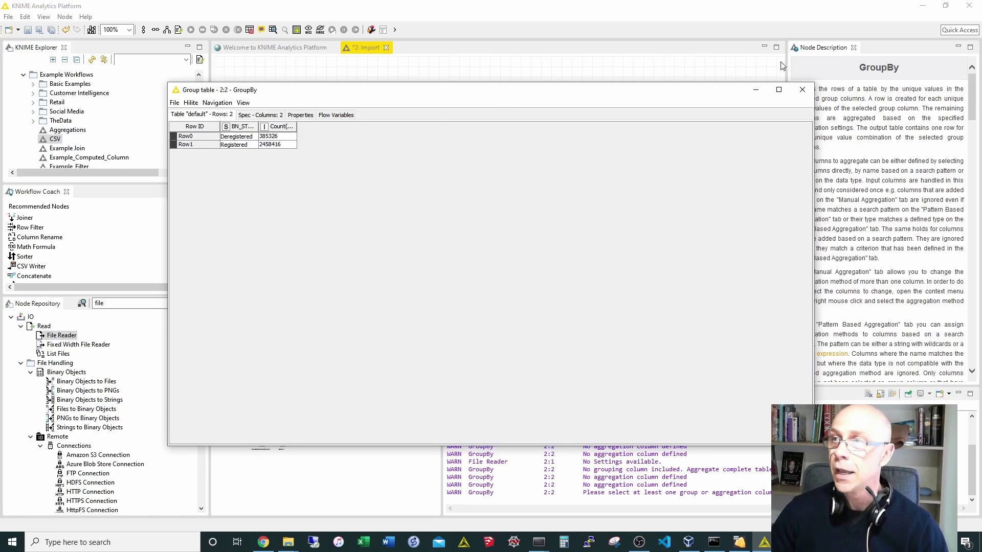
pyautogui.click(802, 89)
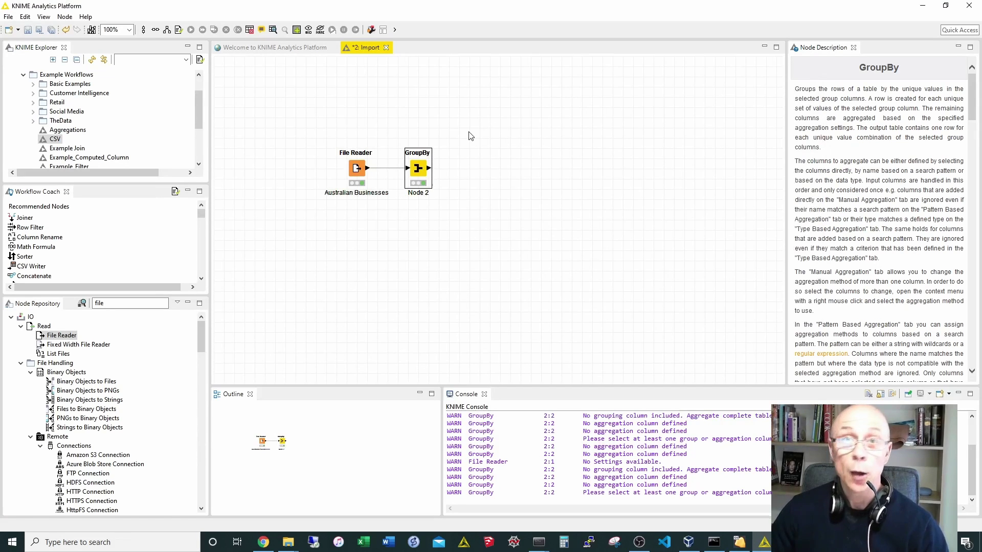